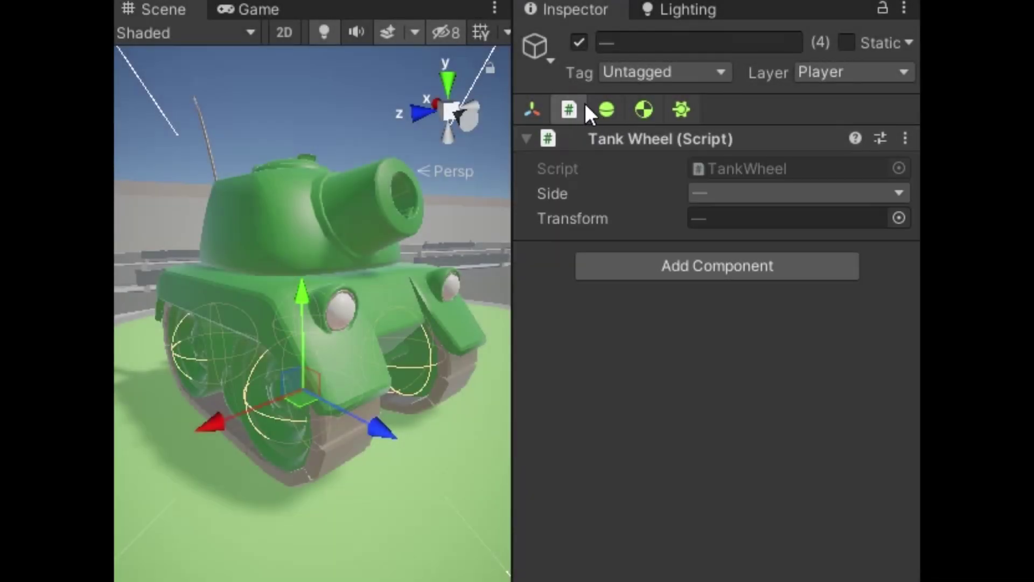
- Toggle the Sphere Collider and Configurable Joint tabs to filter the shown components
left_click(602, 105)
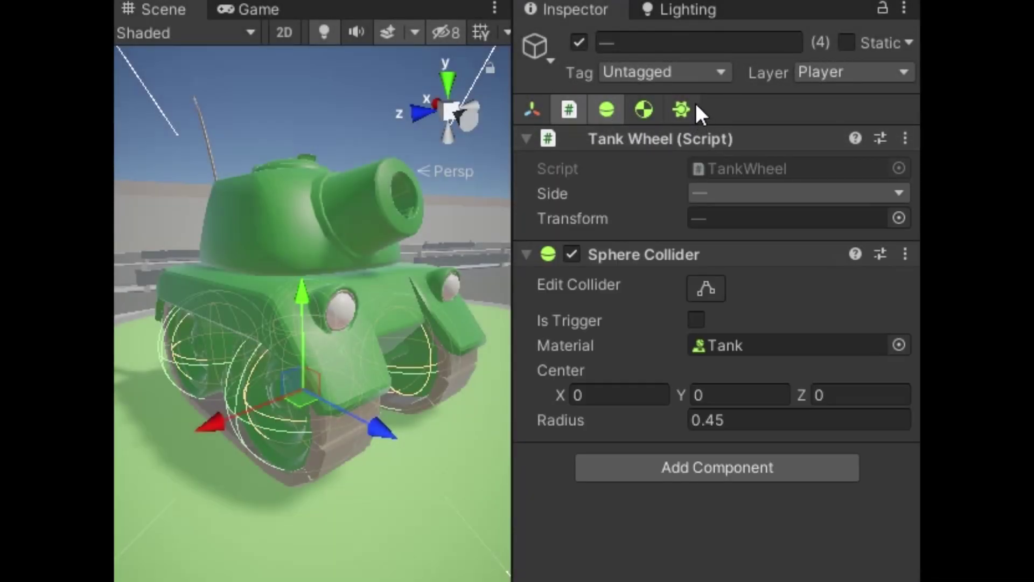
left_click(695, 106)
left_click(694, 106)
left_click(606, 110)
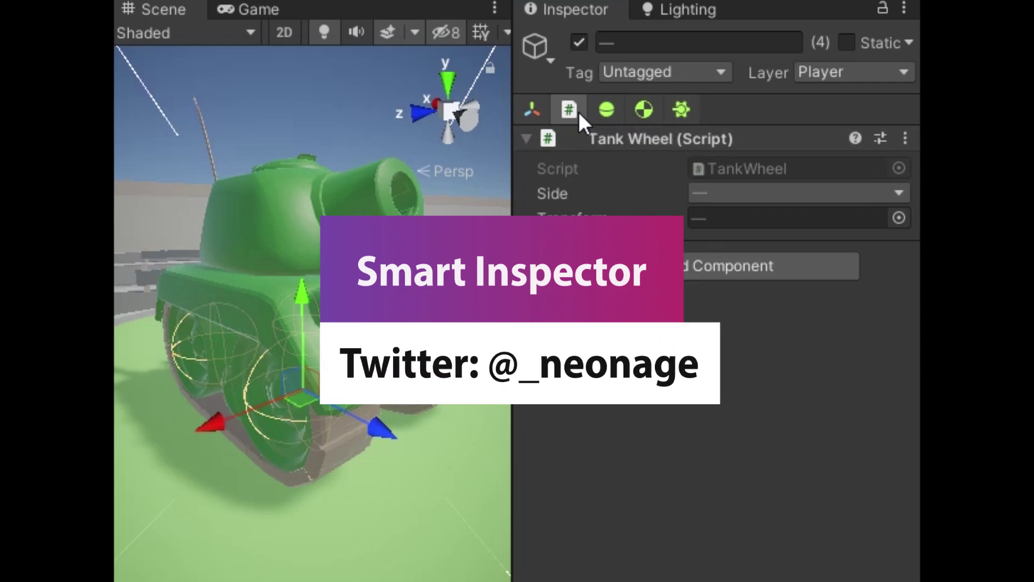
left_click(569, 110)
left_click(606, 110)
left_click(682, 109)
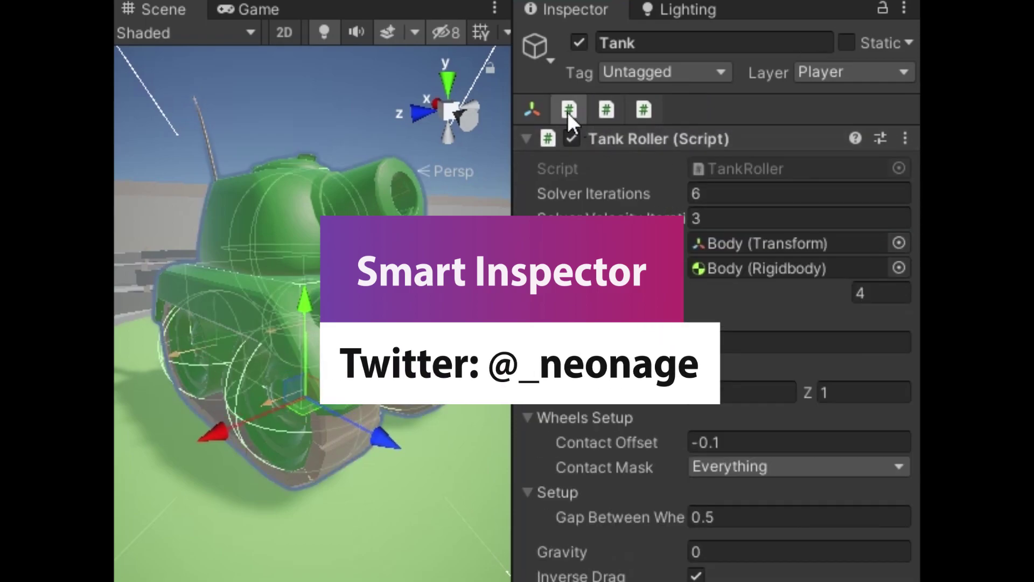
- Show the Transform and rotate the tank around Y to about -92
left_click(534, 109)
left_click_drag(766, 193, 829, 199)
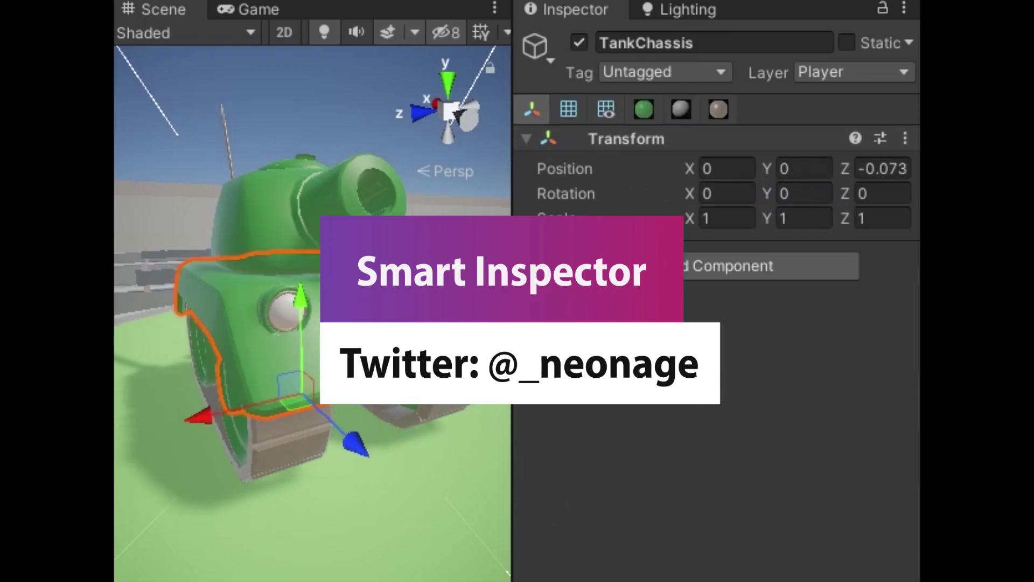
- Isolate TankChassis's Tank Colour material and change its base colour from green to magenta
left_click(533, 110)
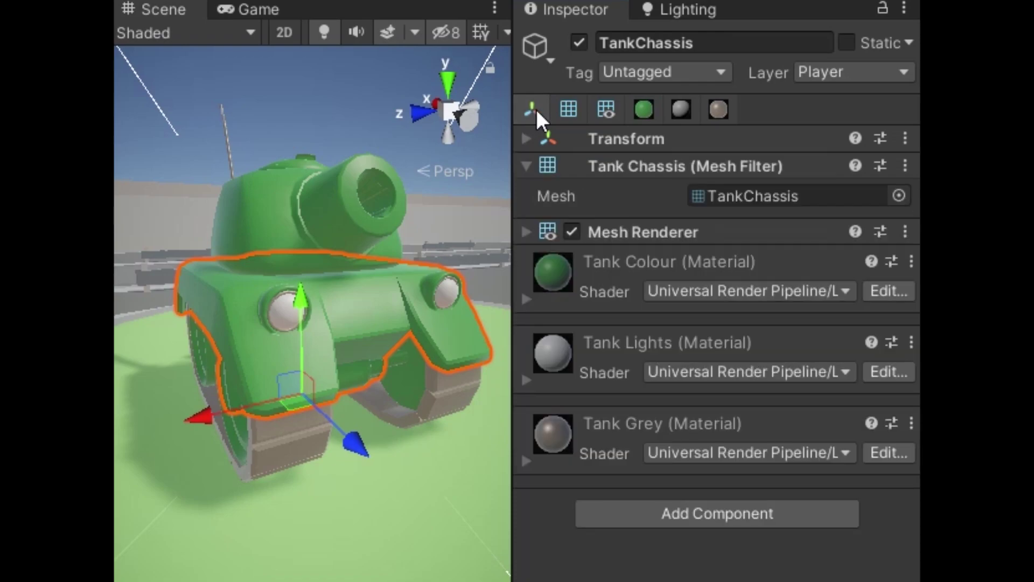
left_click(644, 111)
left_click(700, 396)
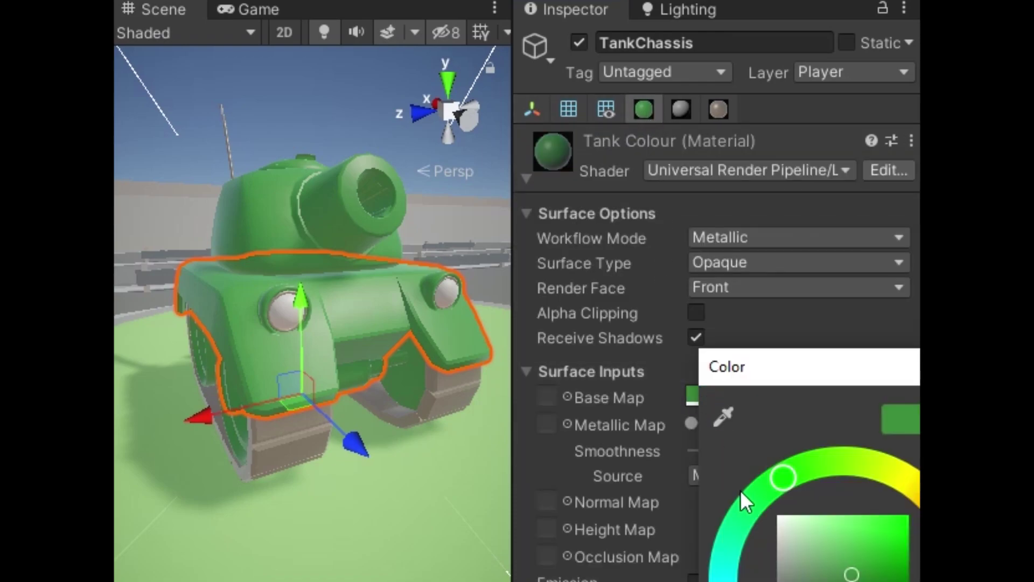
left_click_drag(742, 491, 916, 577)
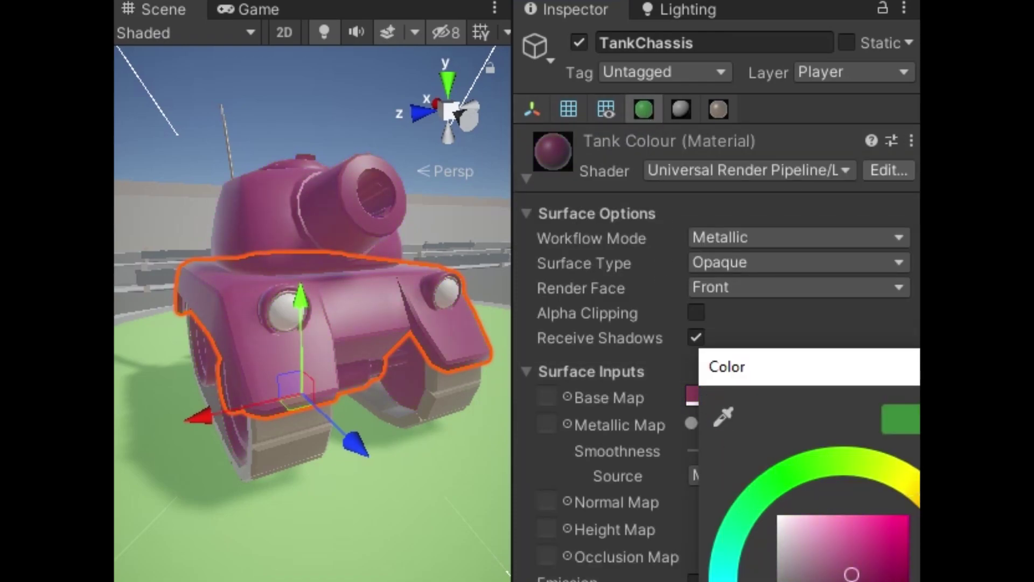
left_click(665, 115)
- Switch to the Tank Grey material and shift its base colour toward blue
left_click(717, 112)
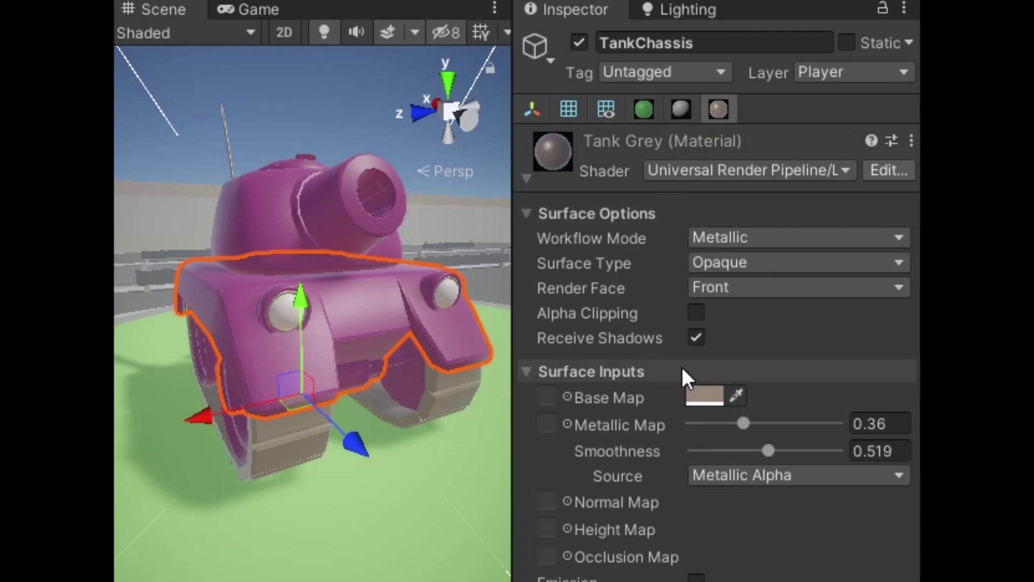
left_click(695, 396)
left_click_drag(788, 483, 721, 579)
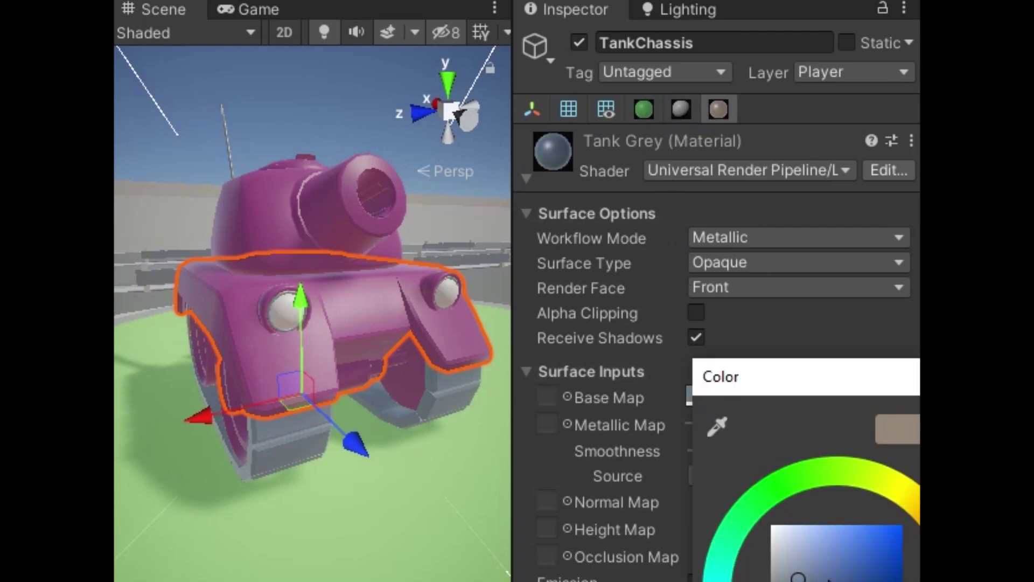
- Make the tracks saturated blue, expand the Mouse X and Fire events, and set Fire's call timing
left_click_drag(808, 563, 842, 553)
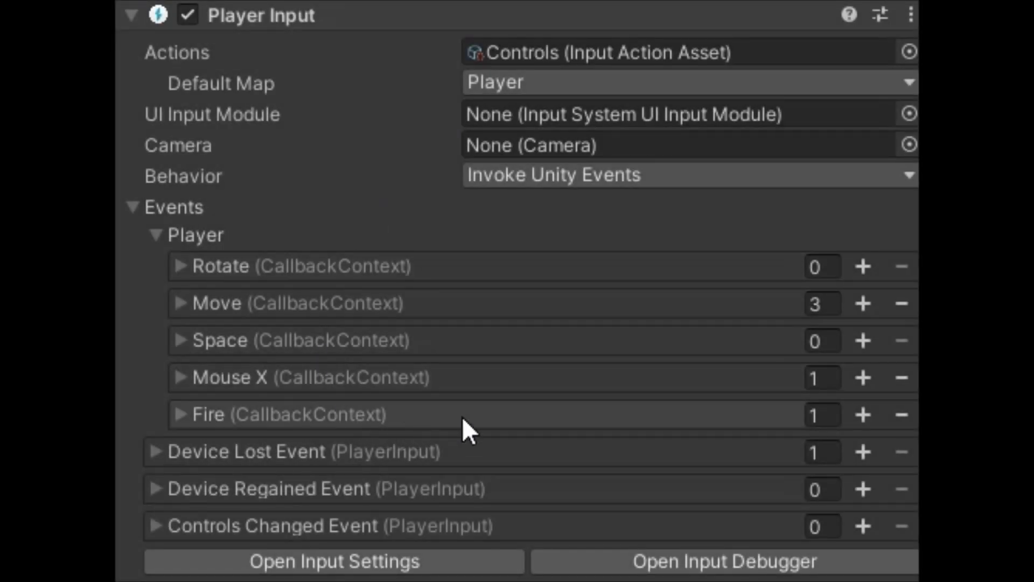
left_click(440, 378)
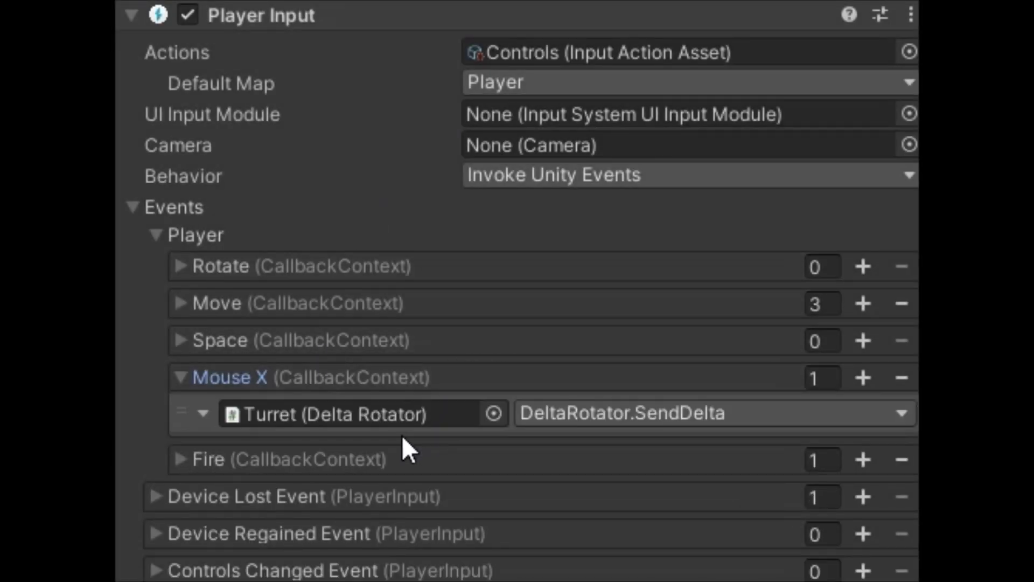
left_click(346, 458)
scroll(360, 467, "down", 3)
left_click(201, 387)
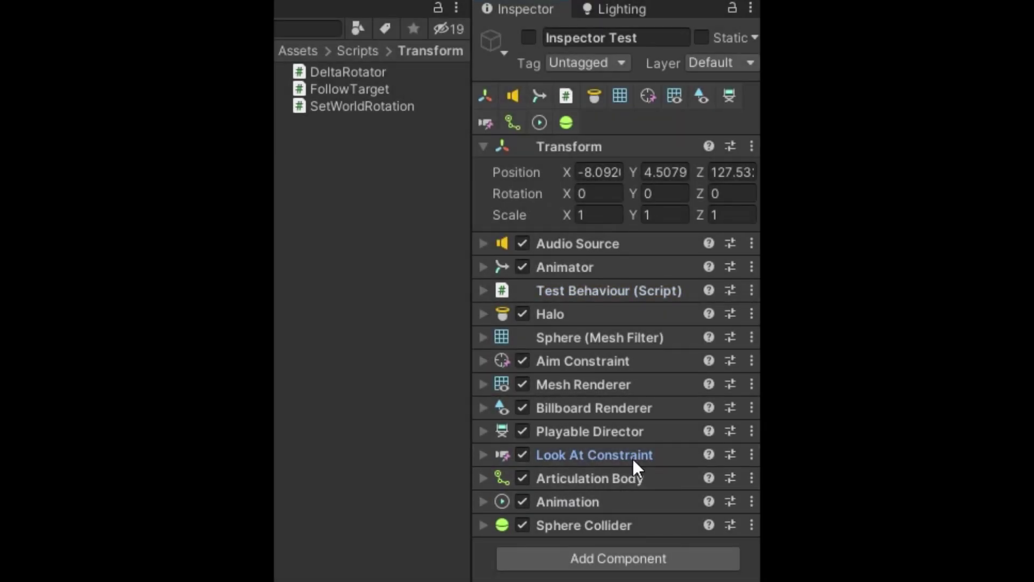
- Drag Look At Constraint under Transform, Sphere Collider under Mesh Renderer, and Articulation Body under Test Behaviour
left_click_drag(632, 457, 544, 215)
left_click_drag(571, 526, 567, 418)
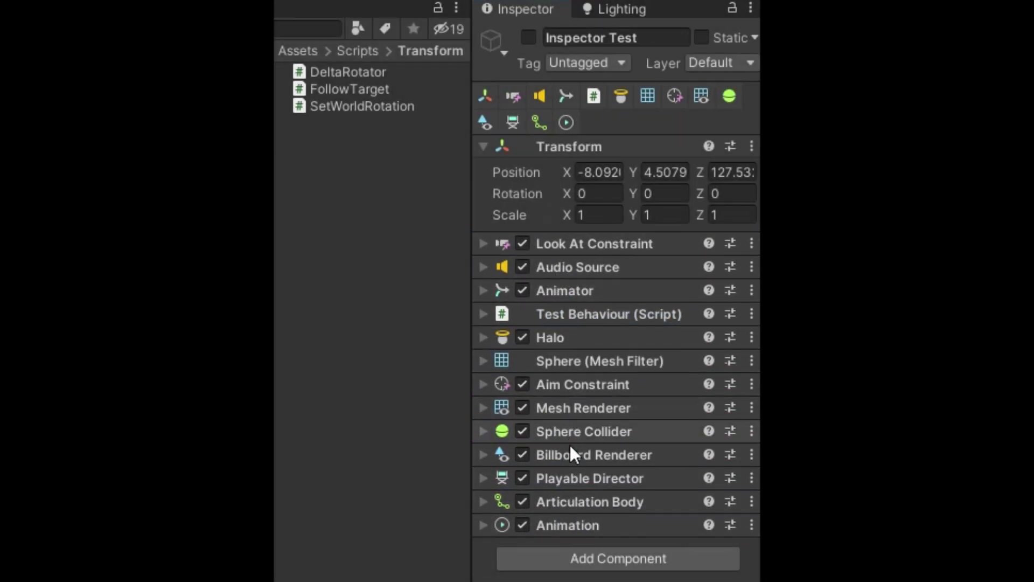
left_click_drag(571, 502, 567, 318)
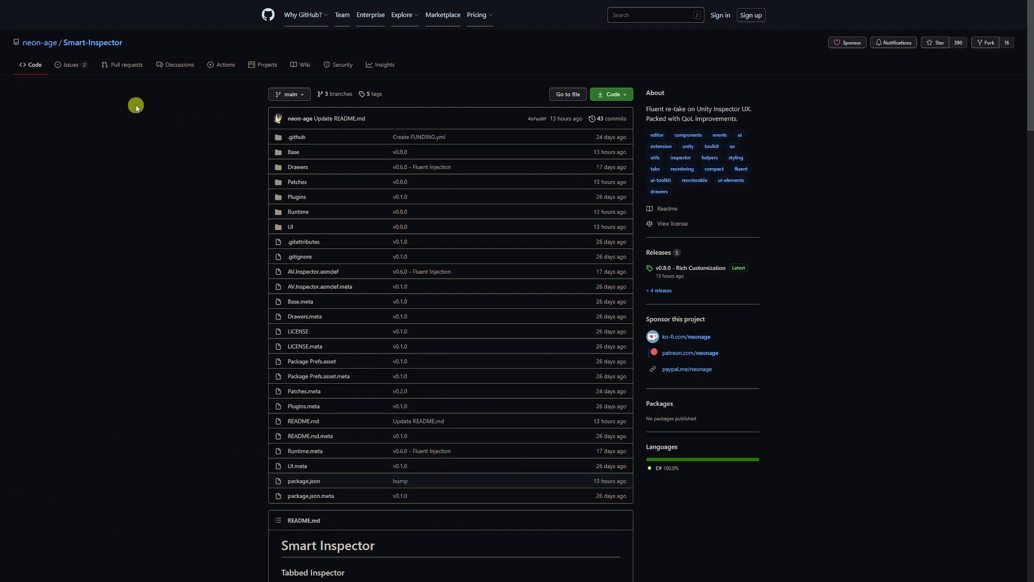
- Scroll through the Smart-Inspector README, then reveal the Code button's Download ZIP option
mouse_move(54, 45)
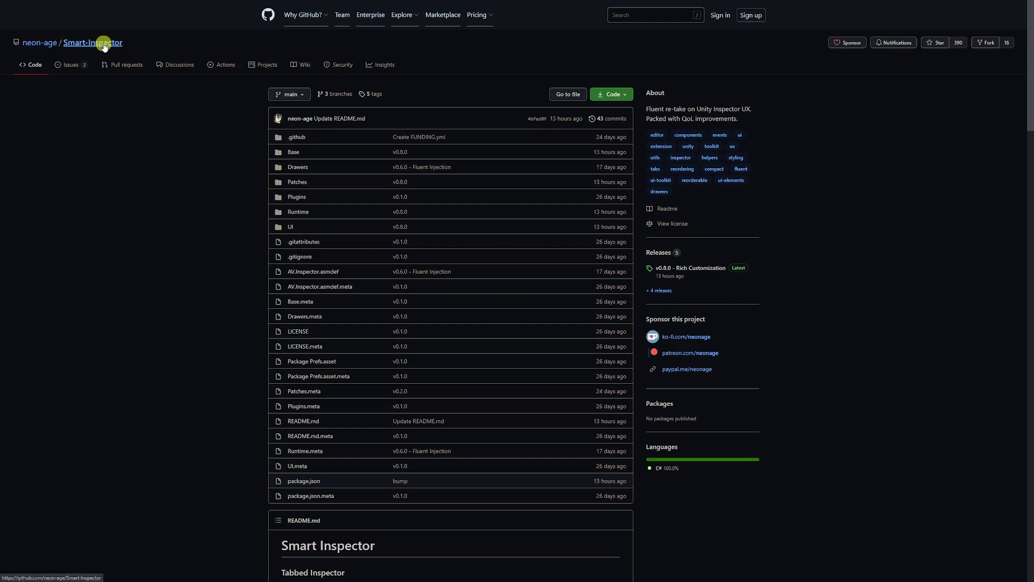
scroll(369, 240, "down", 5)
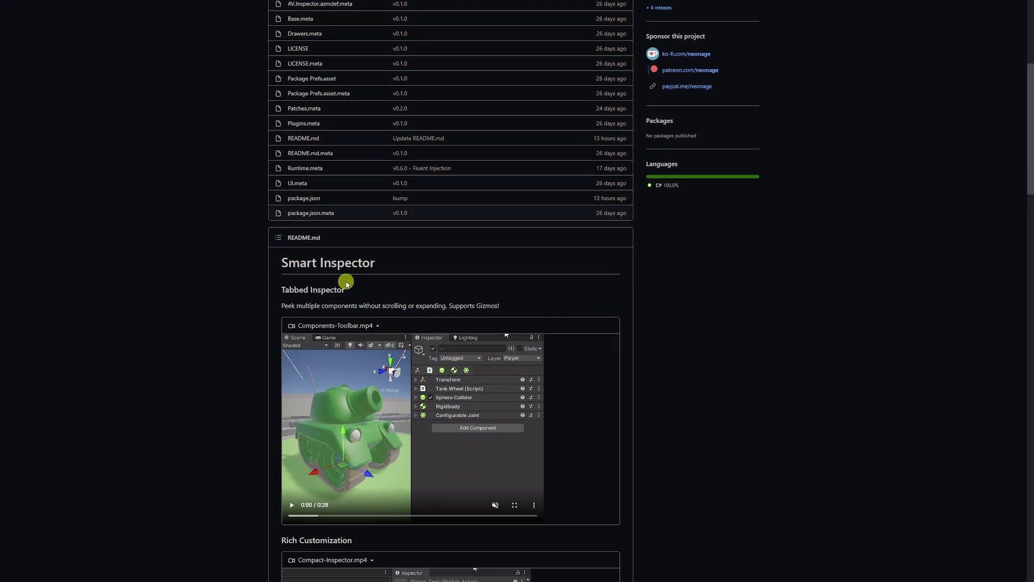
scroll(347, 284, "down", 4)
scroll(338, 256, "down", 5)
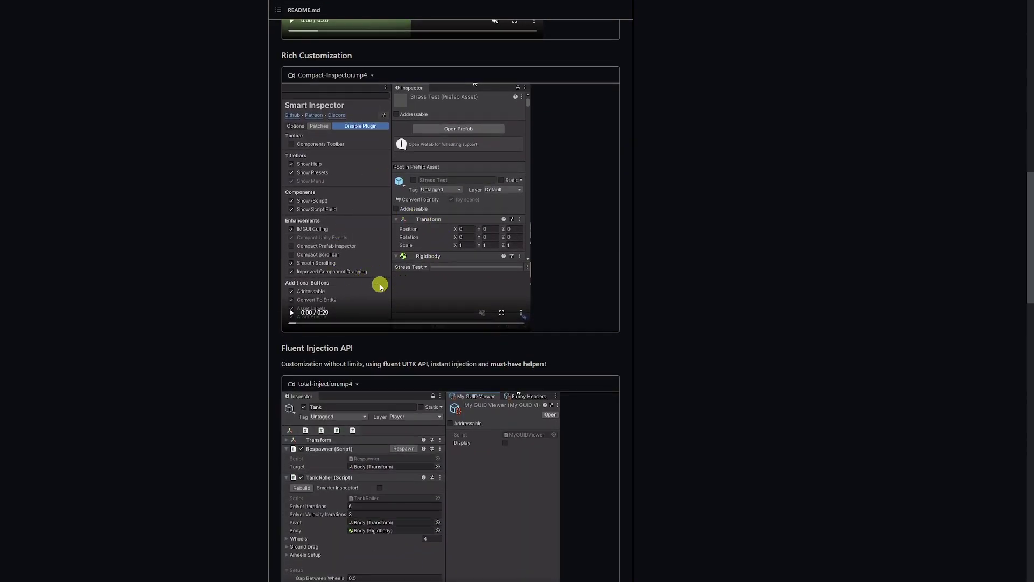
left_click_drag(1030, 294, 1030, 70)
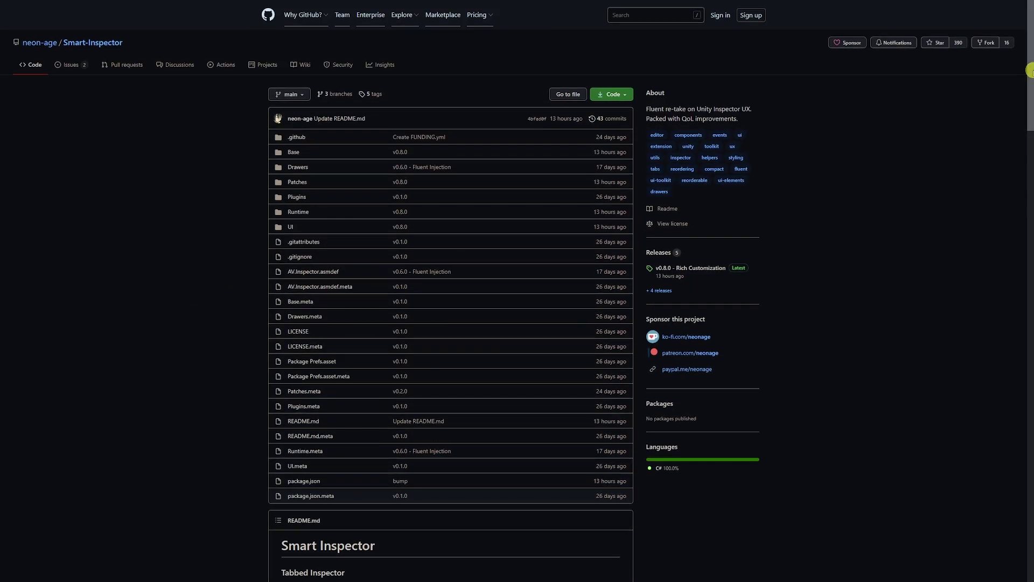
left_click(623, 95)
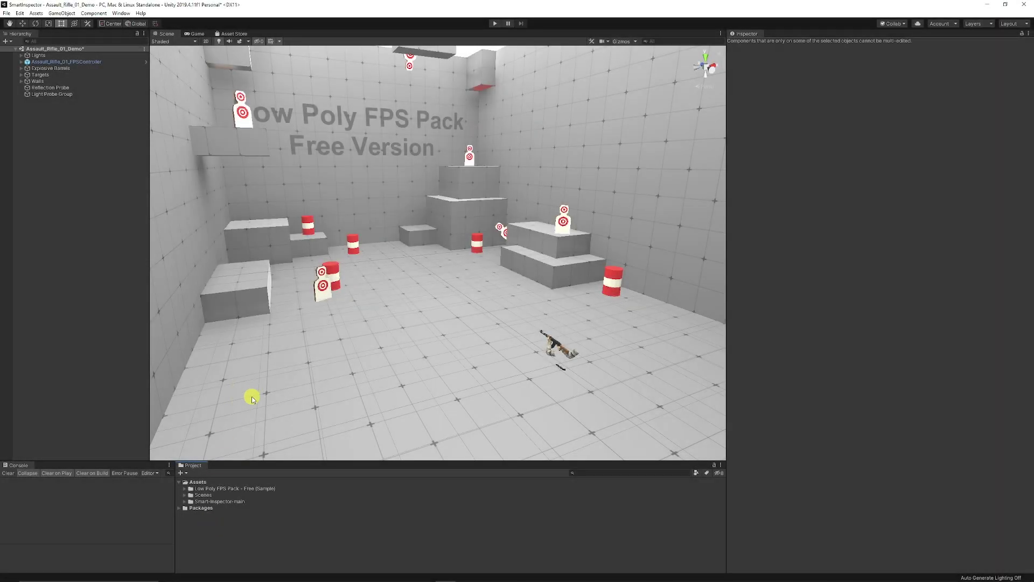
- Select the Smart-Inspector-main folder in Assets and scroll through the FPS controller's Inspector
right_click(207, 537)
left_click(198, 551)
left_click(213, 502)
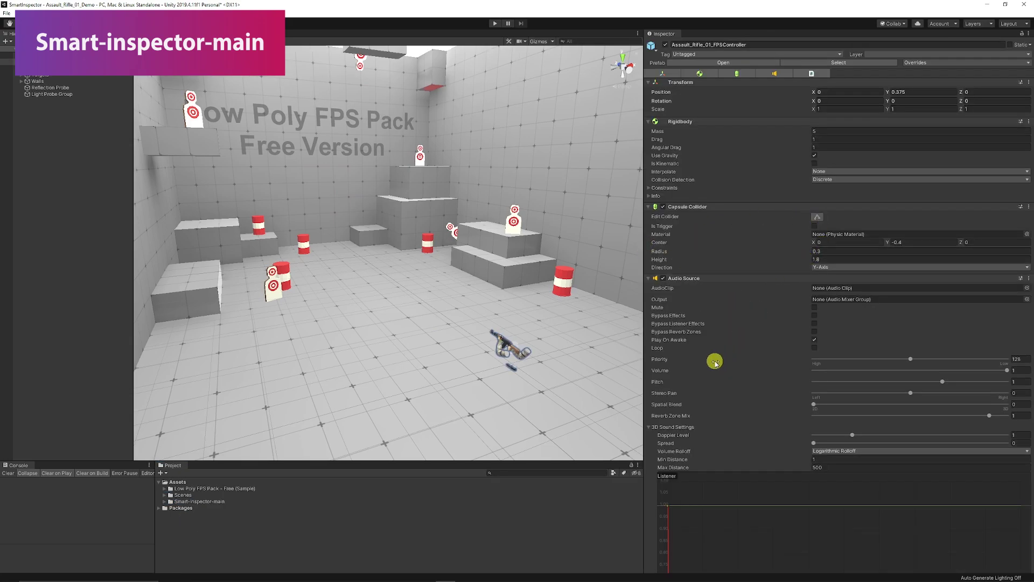
scroll(722, 256, "down", 8)
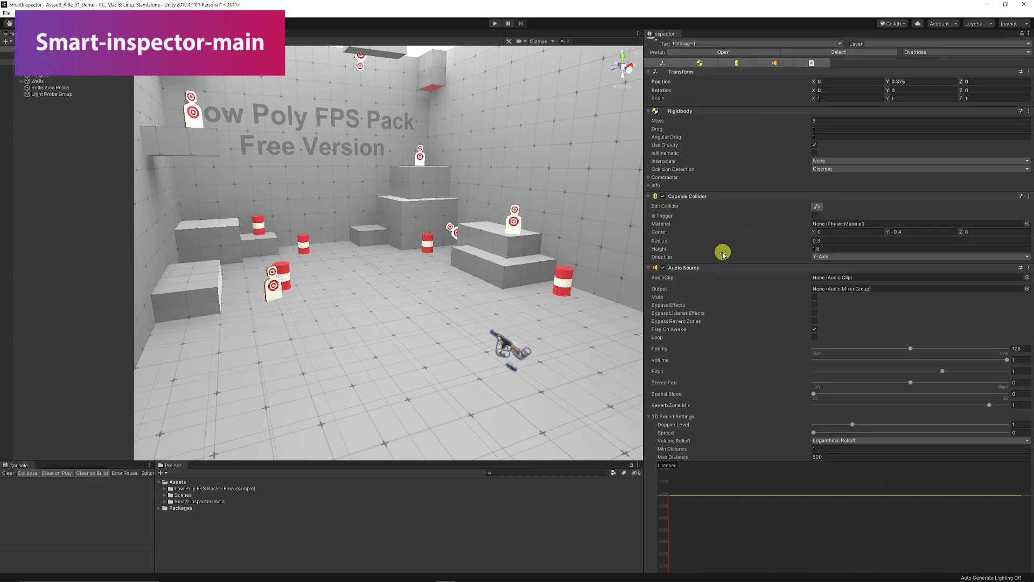
scroll(769, 351, "up", 8)
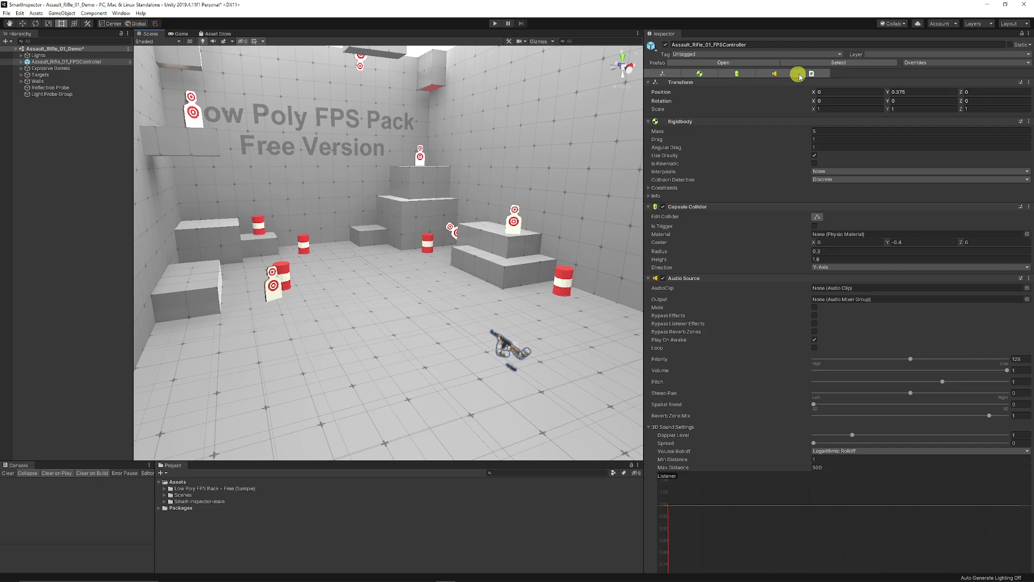
- Toggle the Transform, Rigidbody, Capsule Collider, Audio Source and Fps Controller LPFP tabs
left_click(664, 74)
left_click(700, 73)
left_click(739, 73)
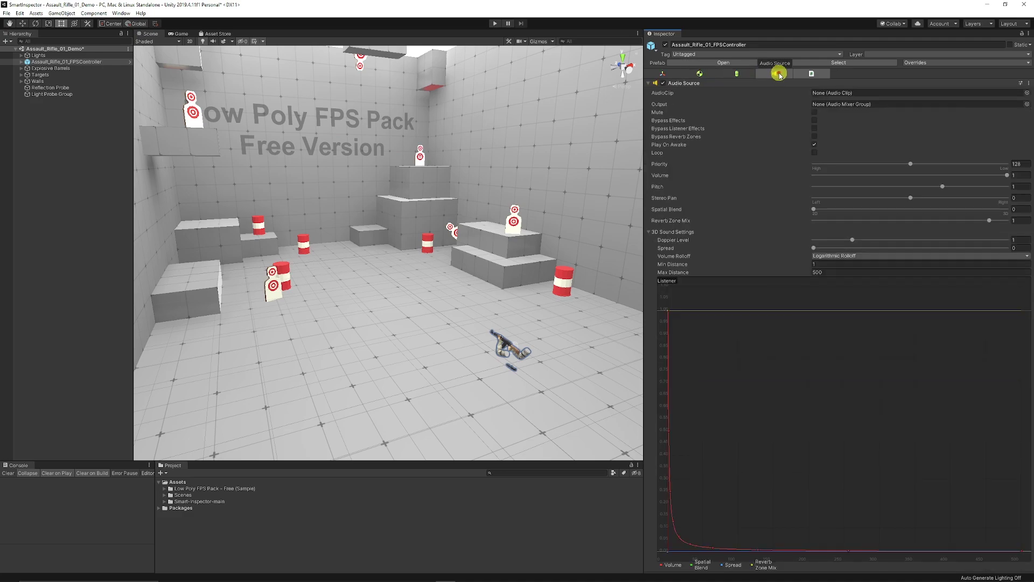
left_click(778, 74)
left_click(816, 75)
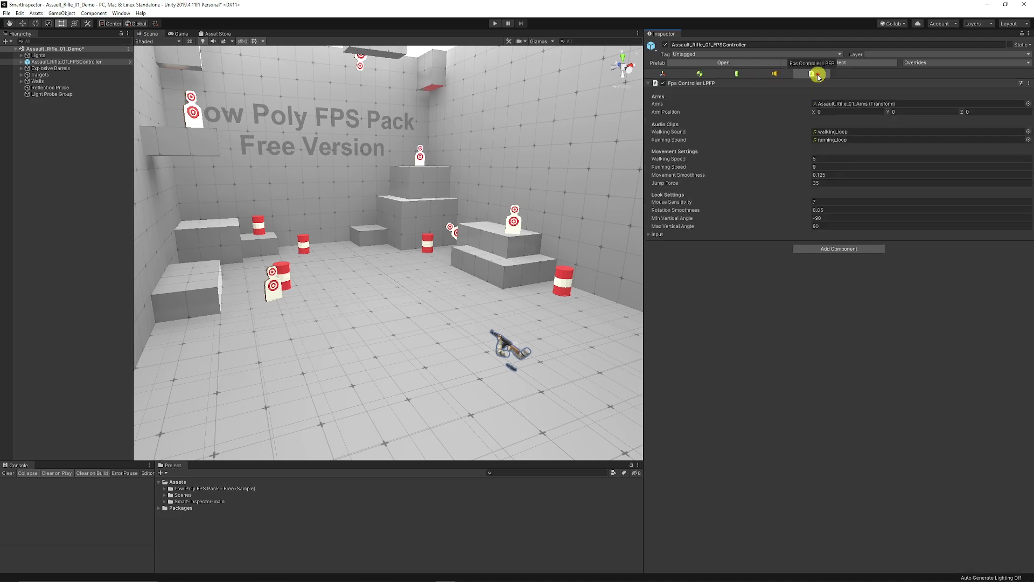
left_click(775, 74)
left_click(738, 74)
left_click(701, 74)
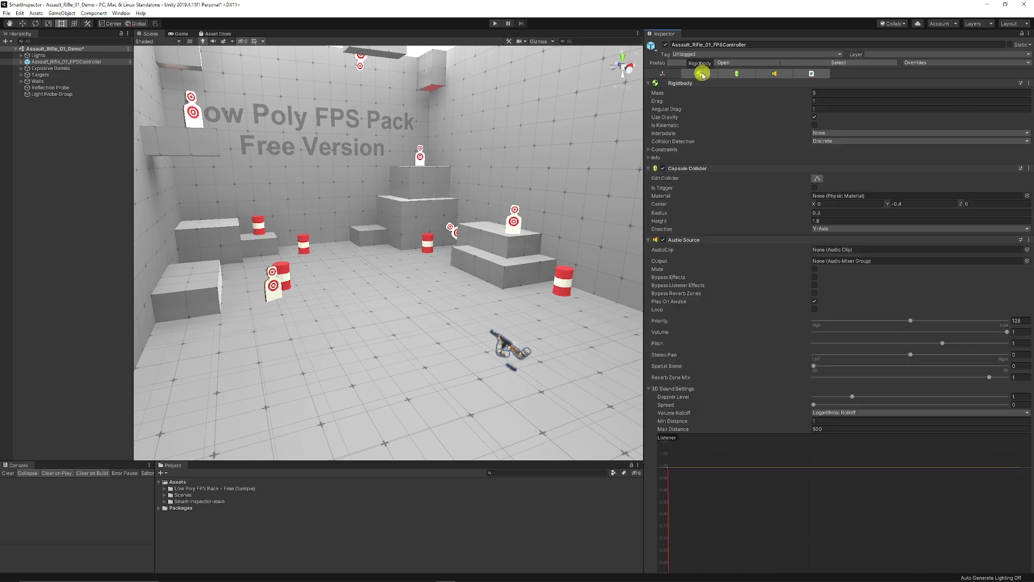
left_click(664, 73)
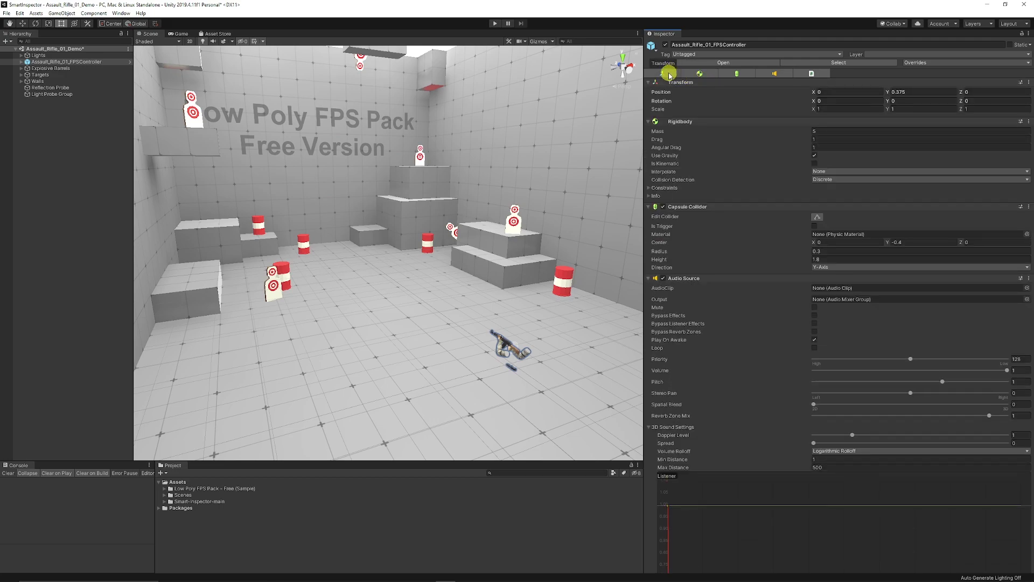
- Hide everything but Transform, then show only the Fps Controller LPFP component
left_click(700, 73)
left_click(738, 74)
left_click(774, 73)
left_click(812, 74)
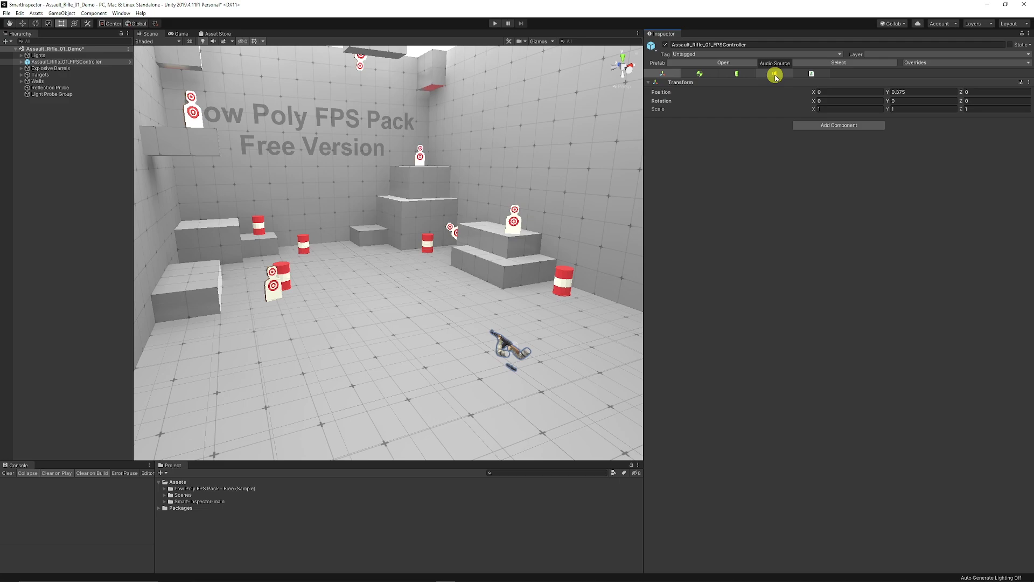
left_click(811, 74)
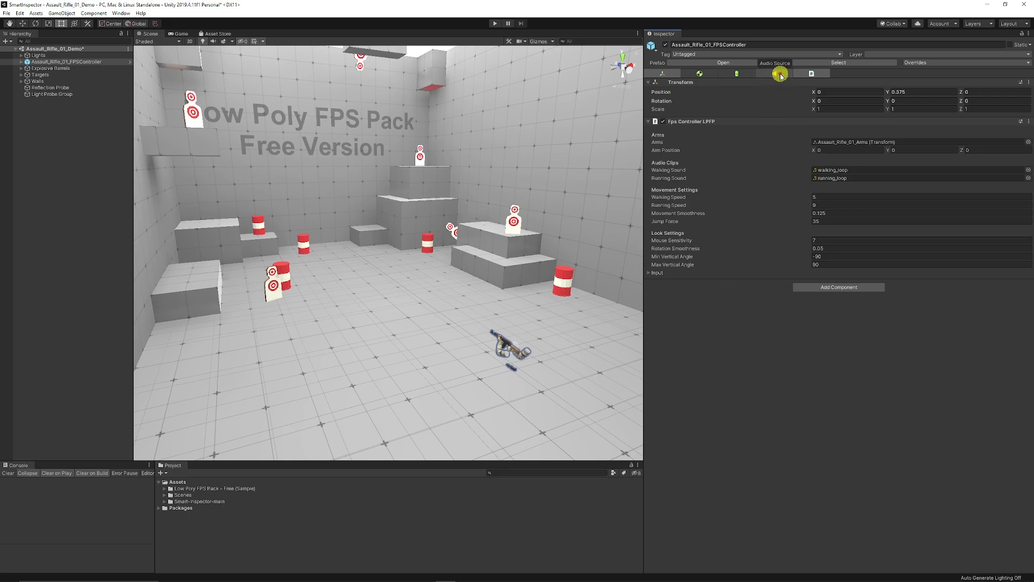
left_click(813, 74)
- Show all components again, then add Rigidbody to the filtered view
left_click(822, 74)
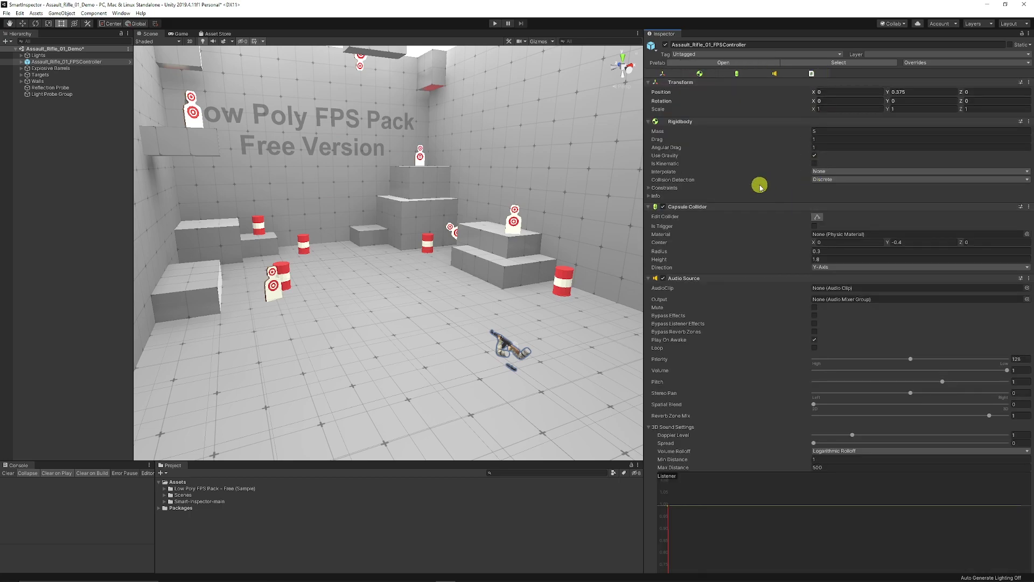
scroll(755, 205, "down", 5)
scroll(762, 207, "up", 5)
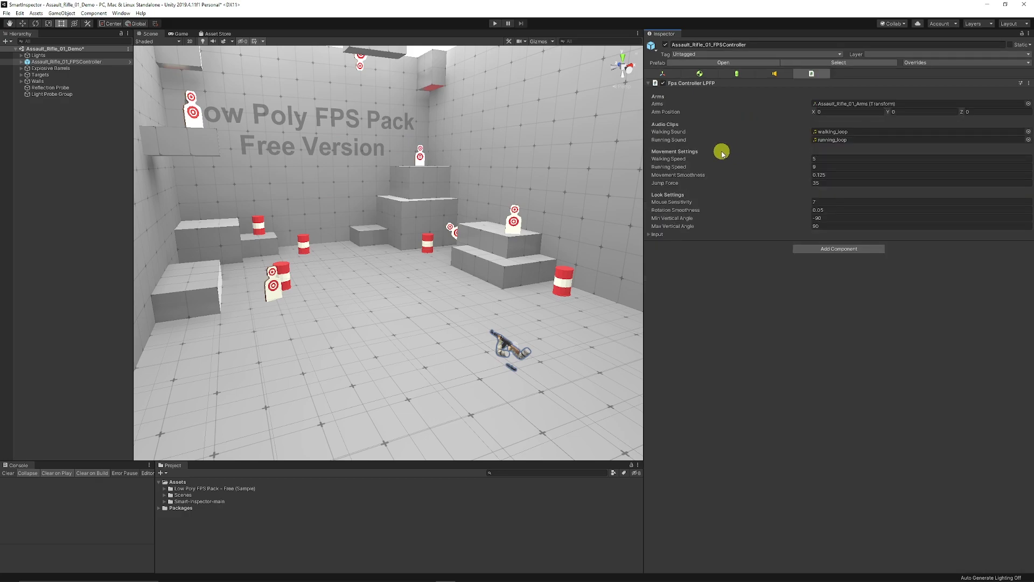
left_click(700, 73, "ctrl")
- Move Rigidbody below Fps Controller LPFP and add an Event Trigger found by searching 'even'
left_click_drag(686, 76, 682, 318)
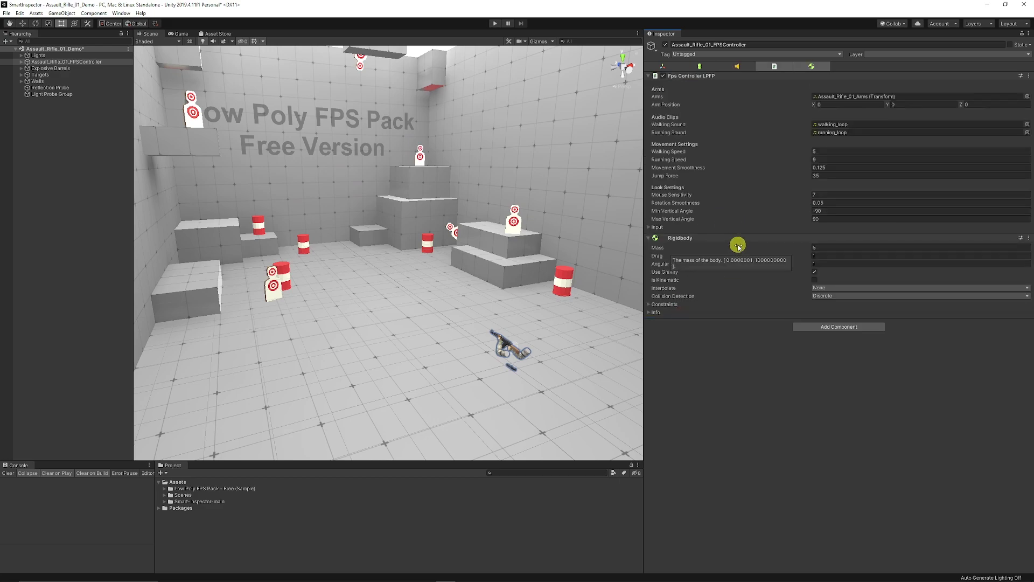
left_click(850, 327)
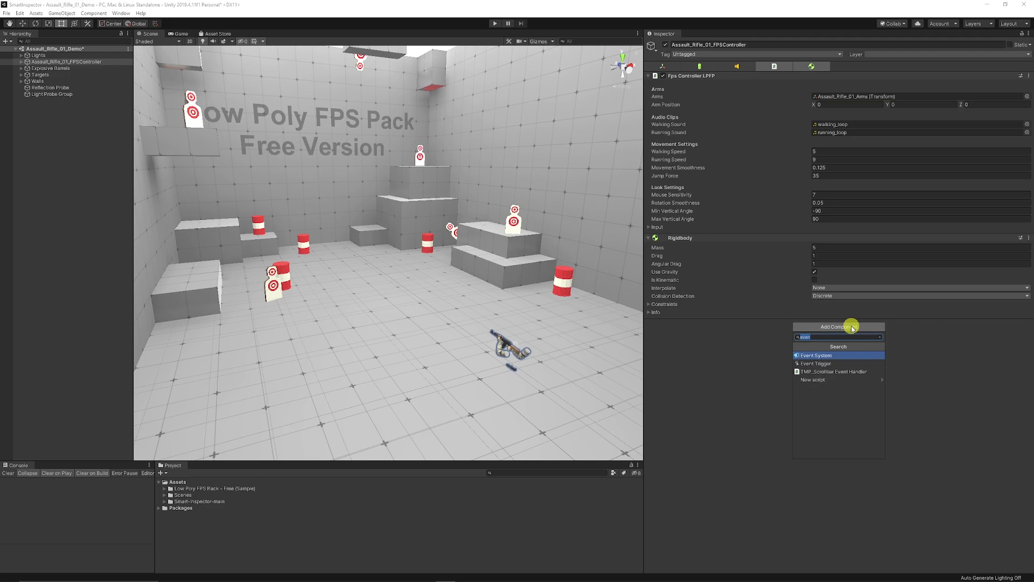
left_click(824, 363)
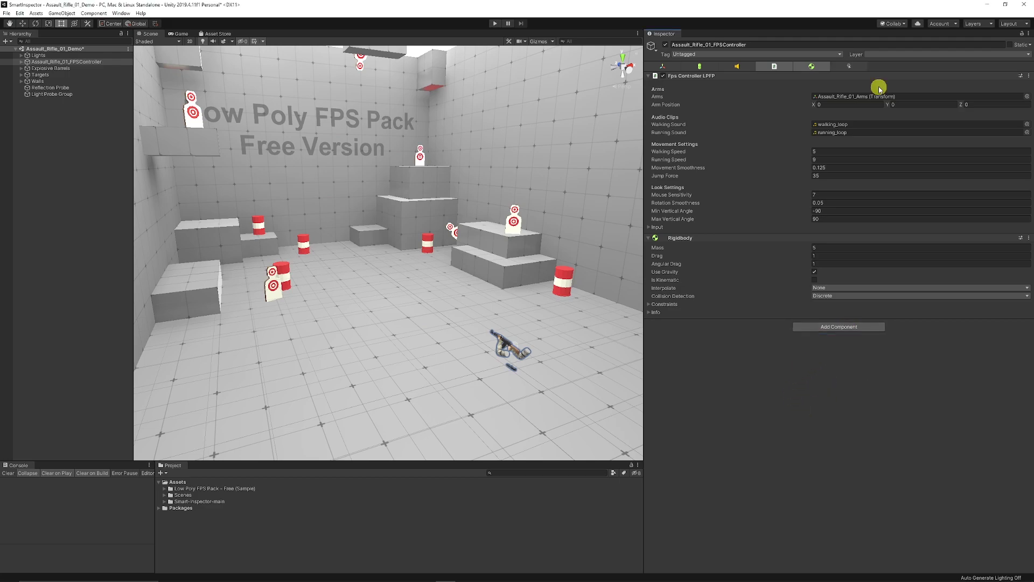
left_click(852, 71)
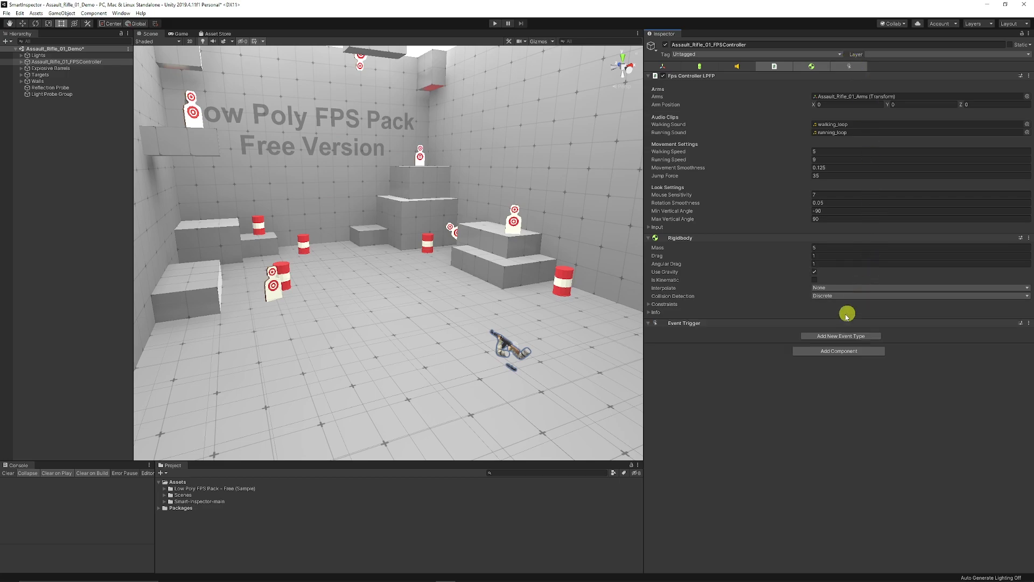
- Add PointerEnter, PointerExit and PointerUp event types to the Event Trigger
left_click(820, 336)
left_click(856, 340)
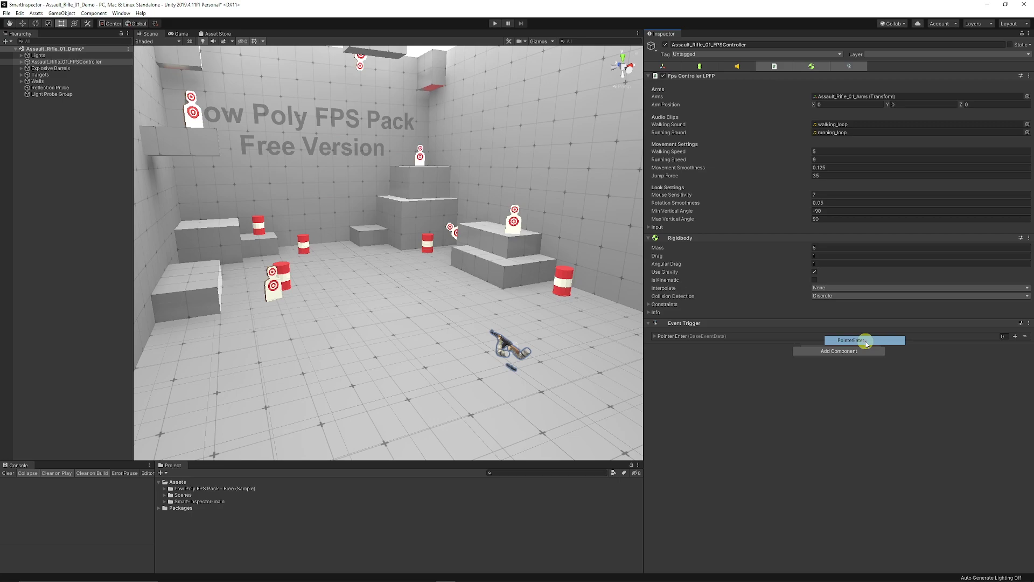
left_click(832, 348)
left_click(838, 362)
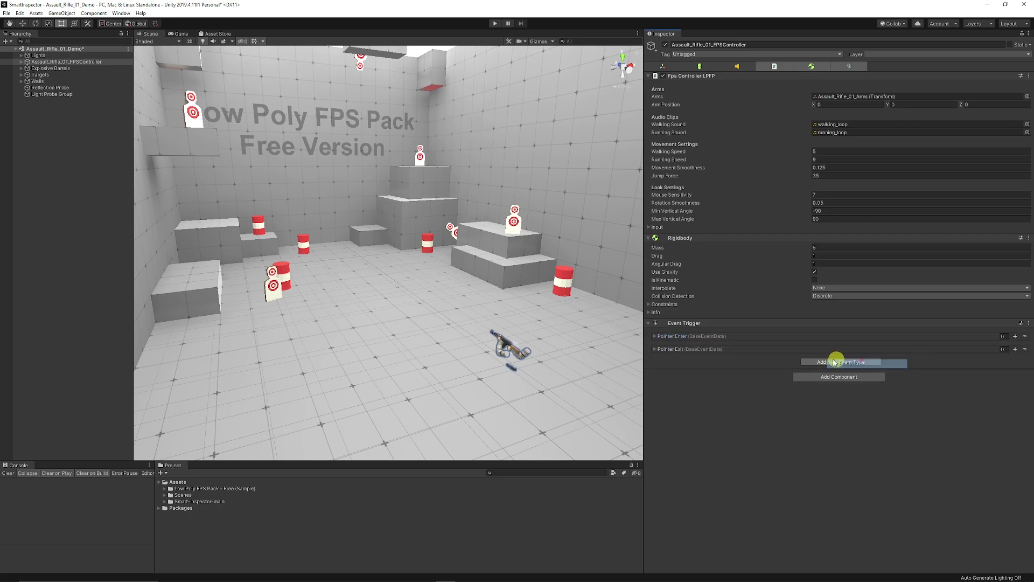
left_click(835, 361)
left_click(862, 392)
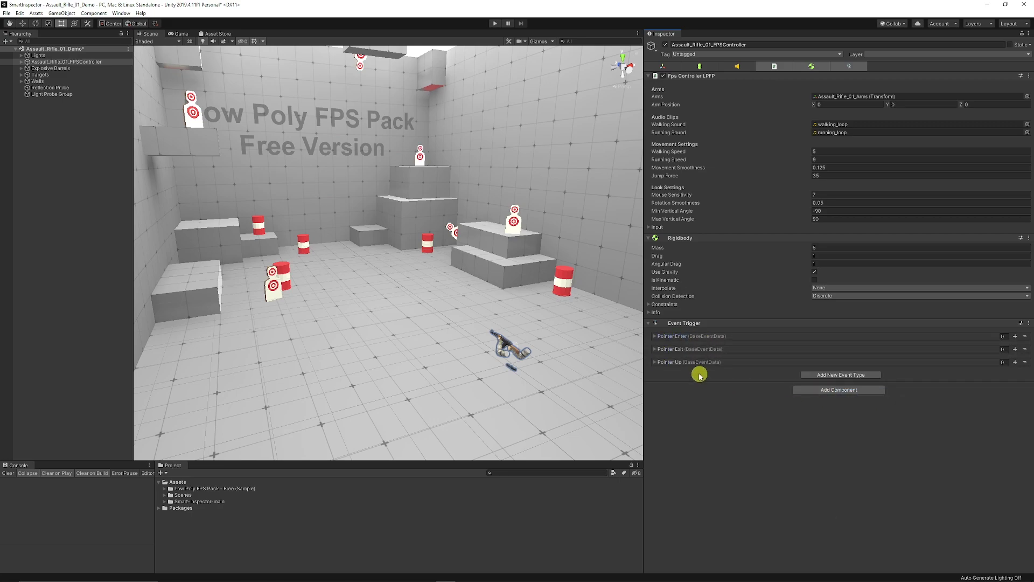
- Expand the three events and add three empty callbacks to Pointer Enter
left_click(680, 349)
left_click(674, 372)
left_click(674, 336)
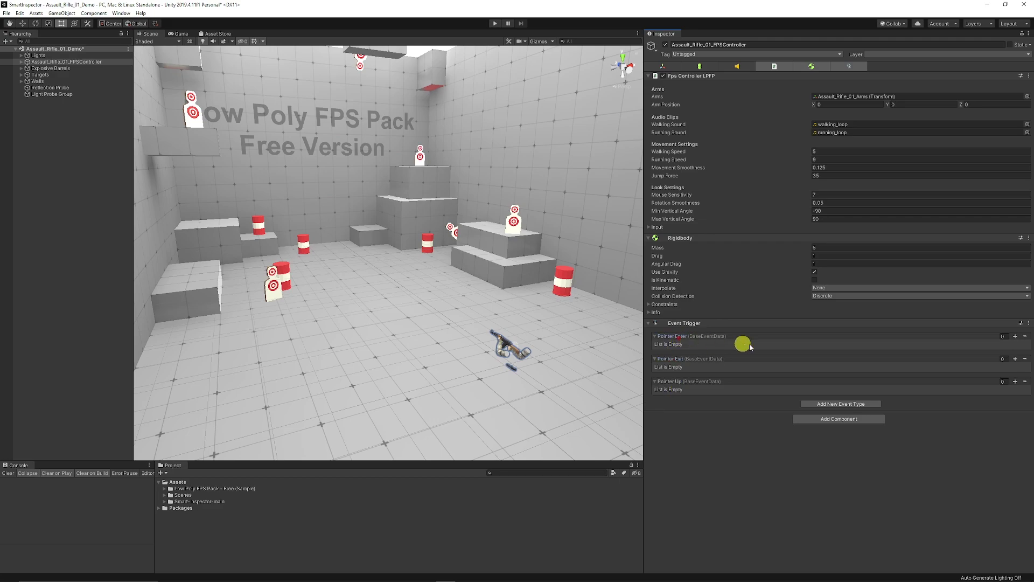
left_click(1015, 336)
left_click(1016, 336)
left_click(1016, 336)
left_click(1016, 337)
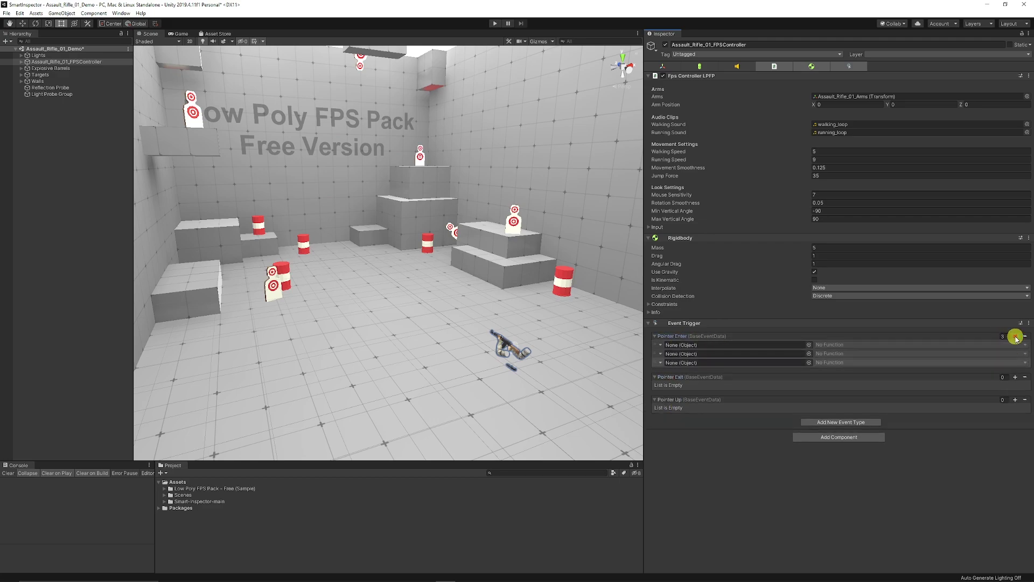
left_click(1016, 336)
left_click(1015, 336)
- Collapse the Pointer Enter, Pointer Exit and Pointer Up foldouts
left_click(656, 337)
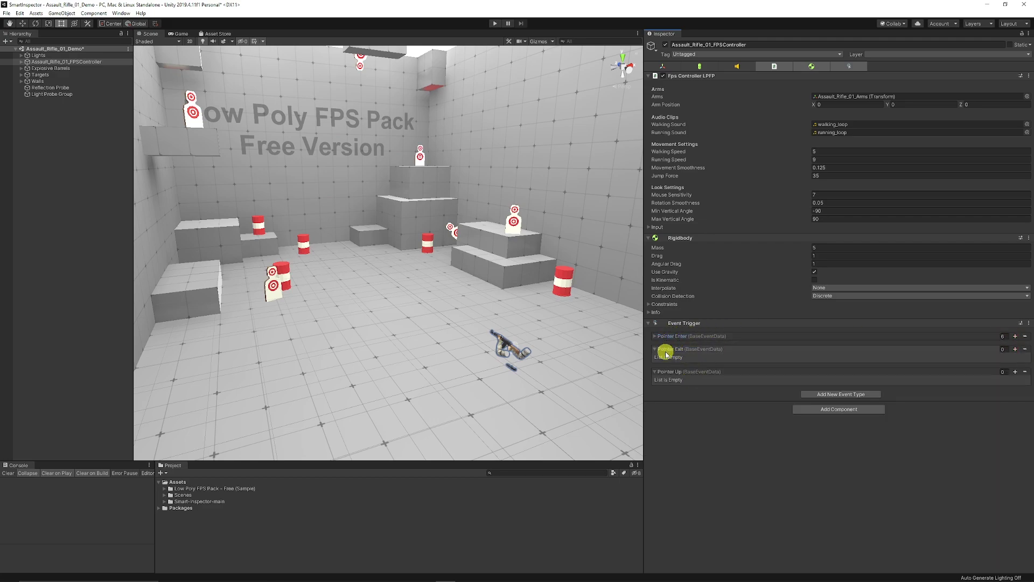
left_click(656, 350)
left_click(655, 362)
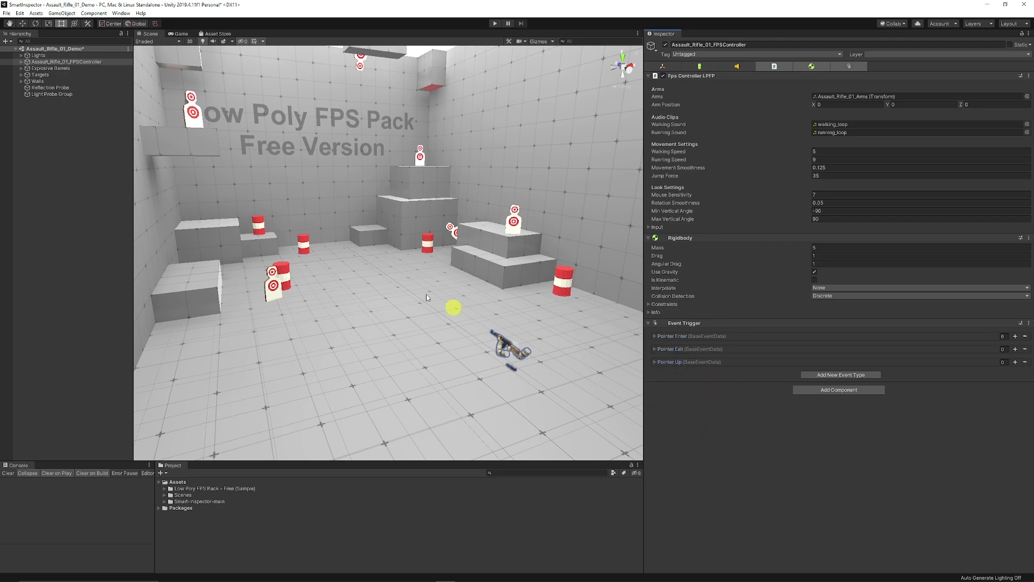
- Open the Open Labs > Smart Inspector preferences page with FPSController selected
left_click(81, 183)
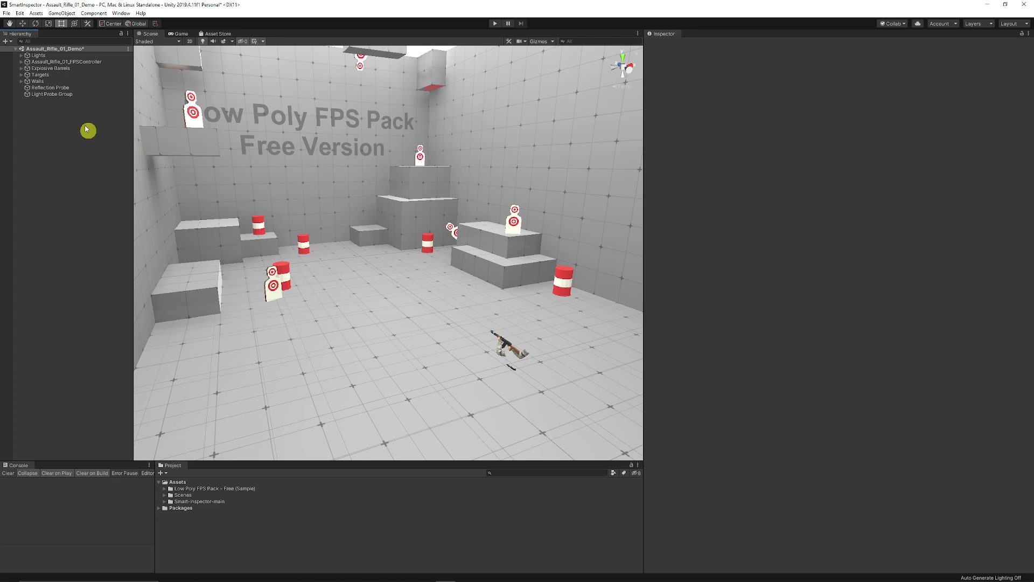
left_click(20, 12)
left_click(32, 257)
left_click(124, 168)
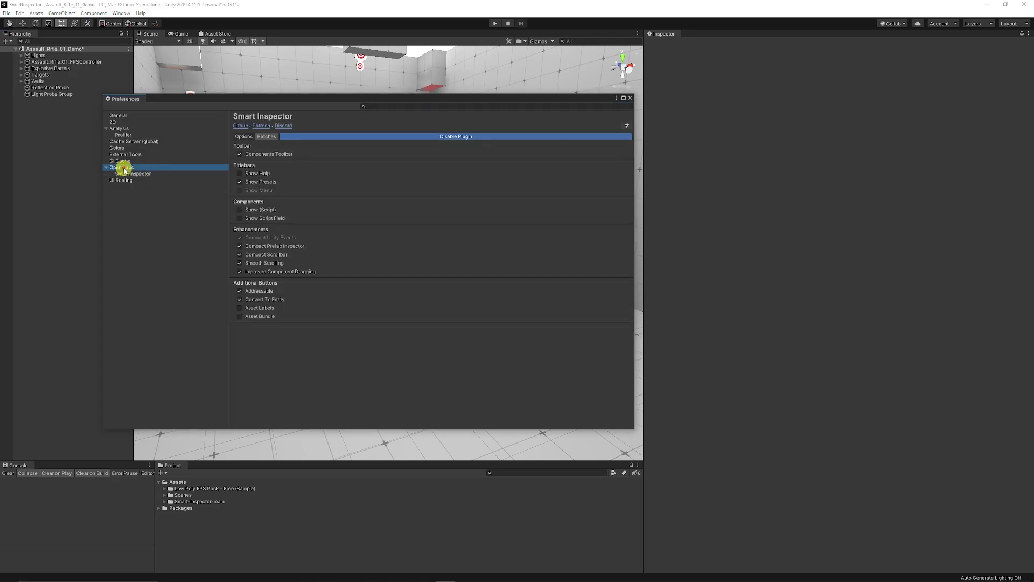
left_click(133, 173)
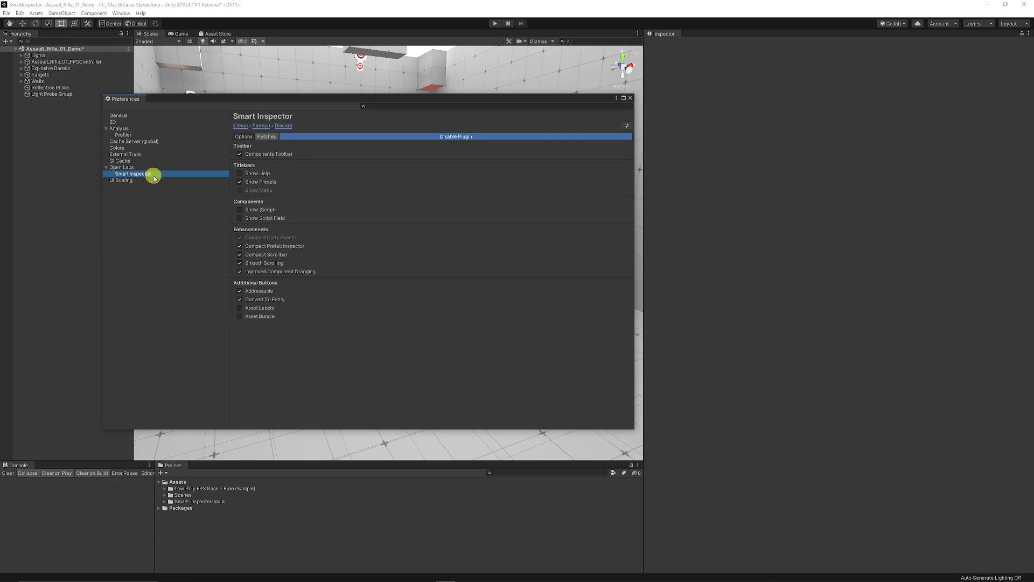
left_click(164, 91)
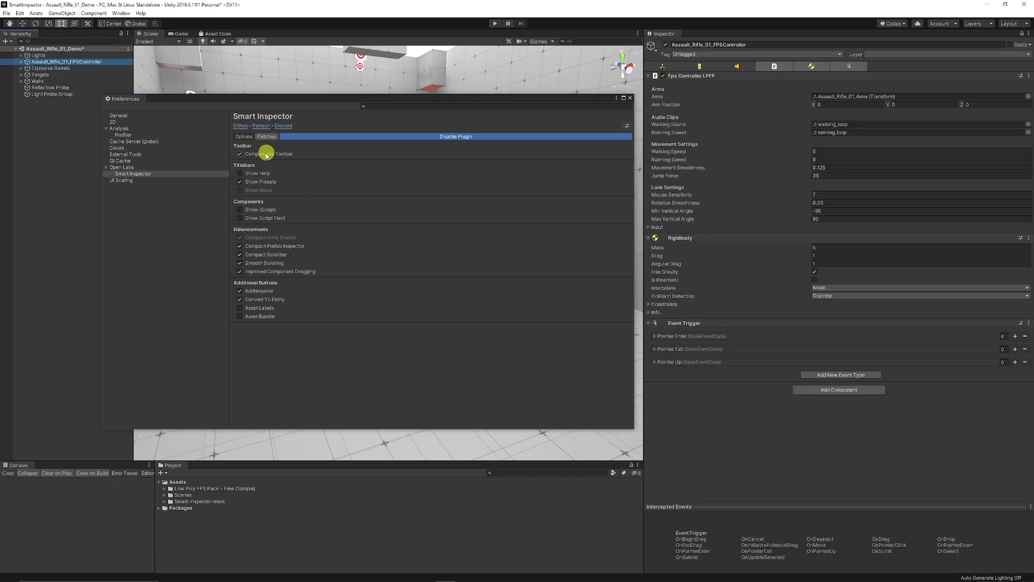
- Keep Components Toolbar on and enable Show Help, Show (Script) and Show Script Field
left_click(241, 154)
left_click(241, 154)
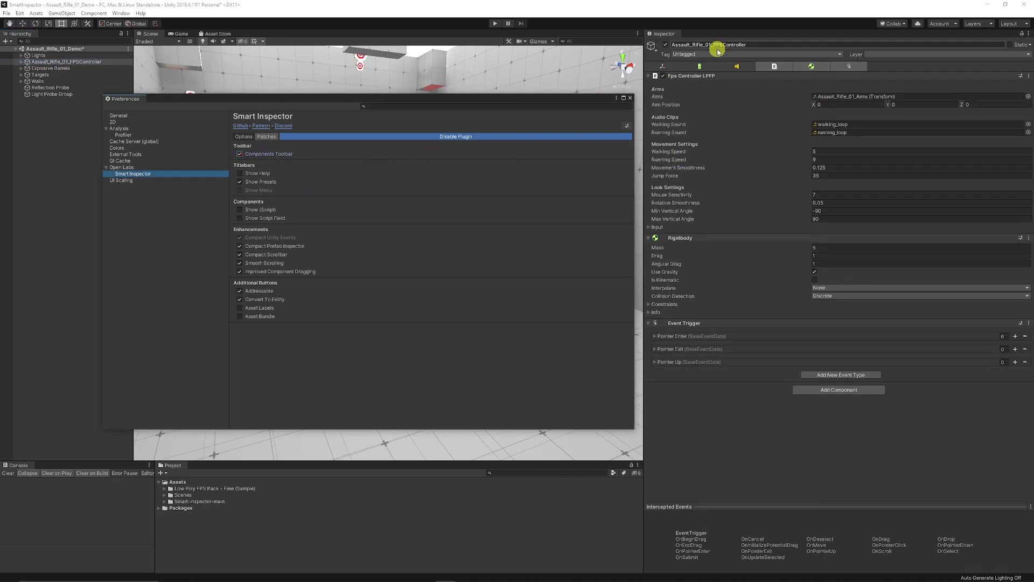
left_click(240, 174)
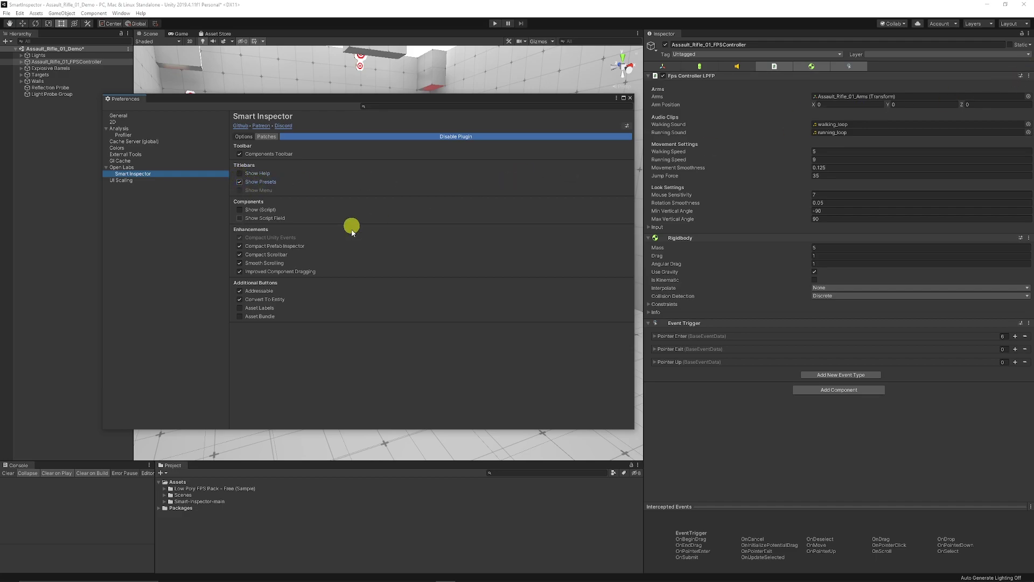
left_click(240, 210)
left_click(240, 218)
- Close Preferences and filter the Inspector to Capsule Collider, Audio Source and Transform
left_click(702, 134)
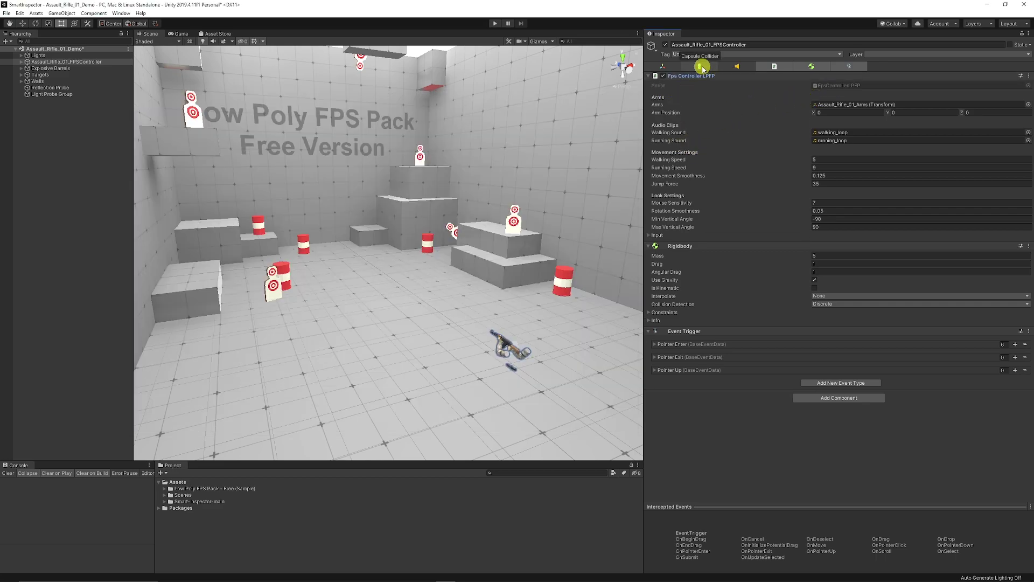
left_click(700, 66)
left_click(739, 67, "ctrl")
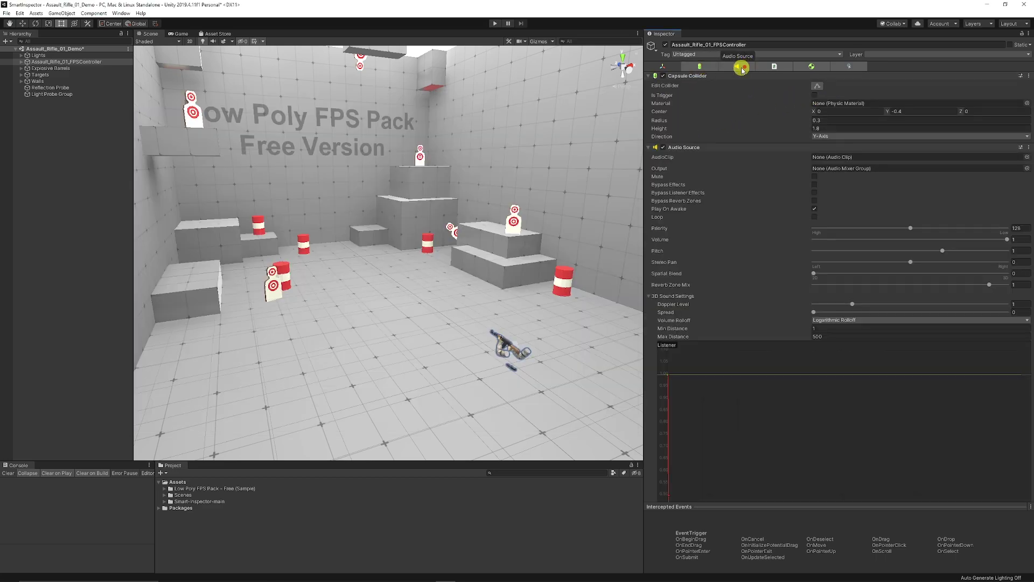
left_click(675, 68, "ctrl")
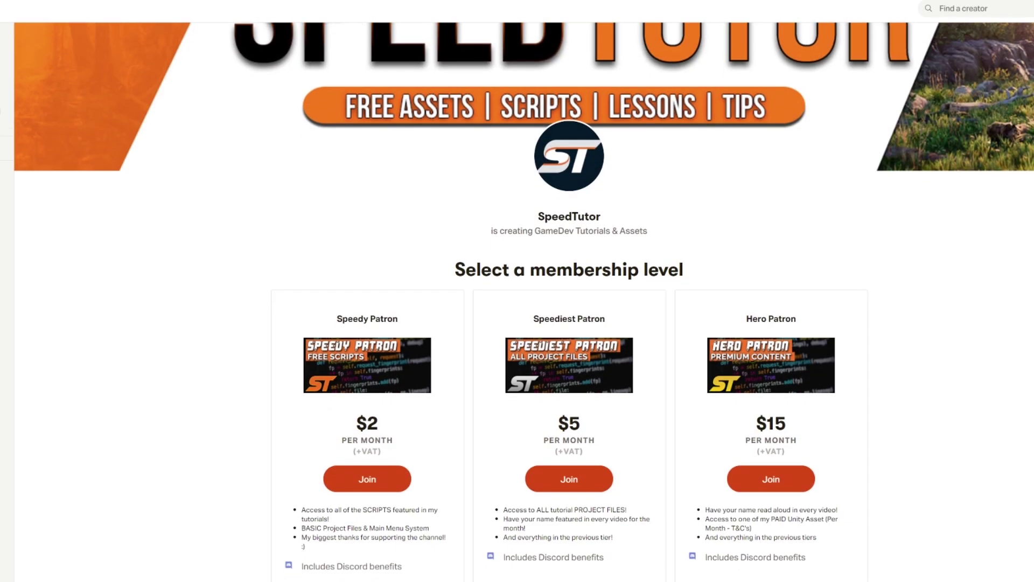
scroll(518, 302, "down", 6)
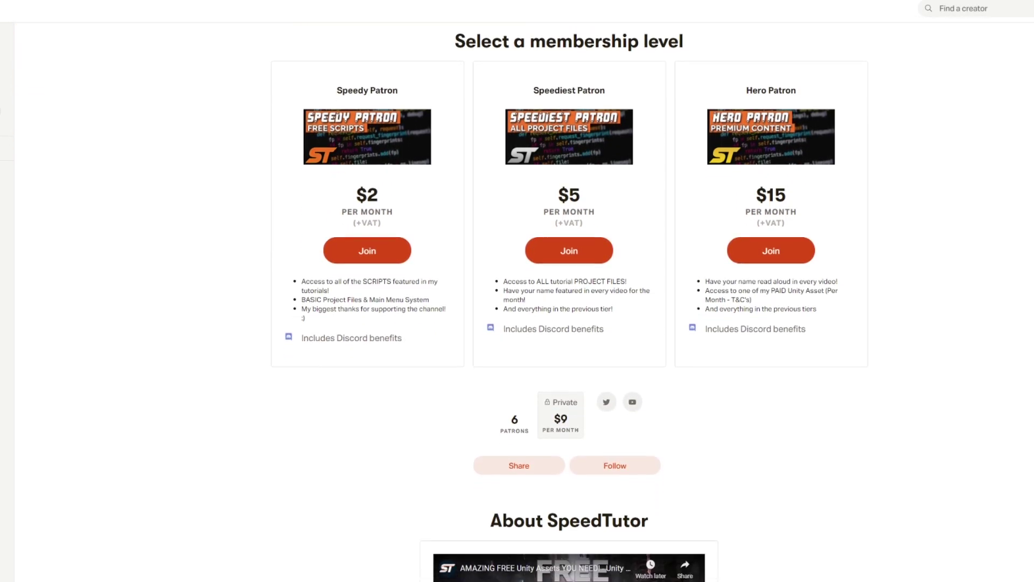
scroll(517, 302, "down", 8)
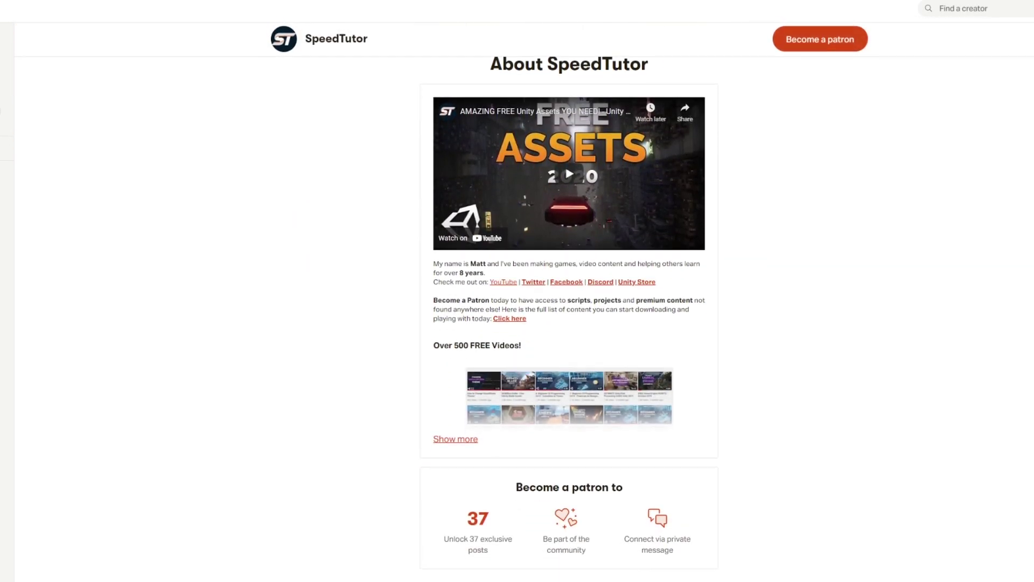
scroll(570, 317, "down", 8)
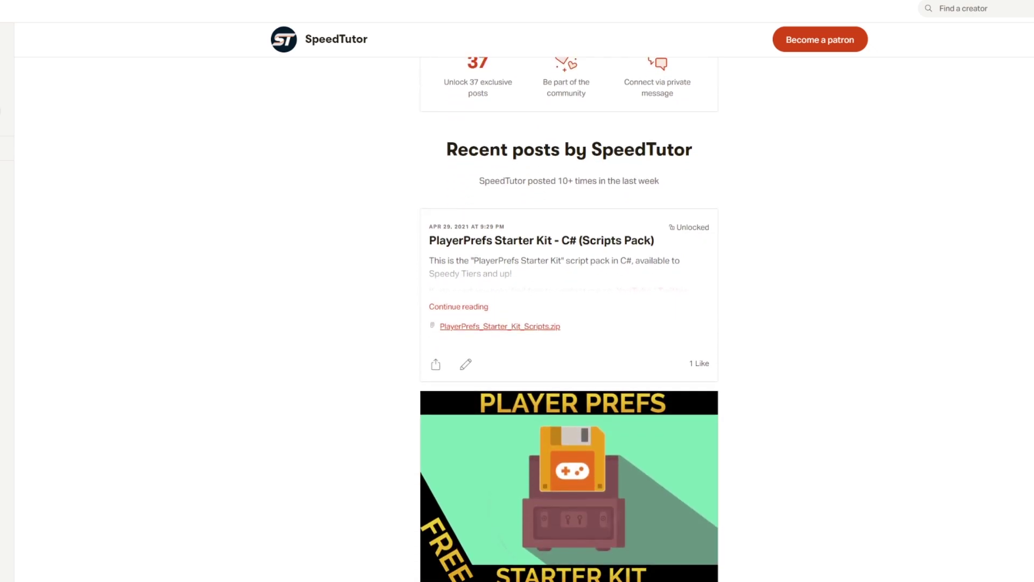
scroll(570, 317, "down", 8)
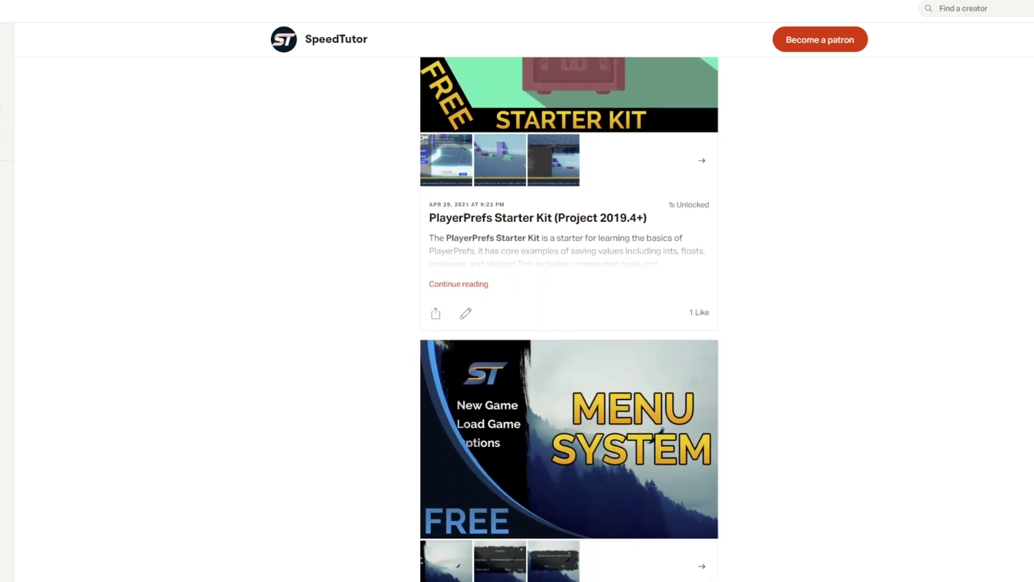